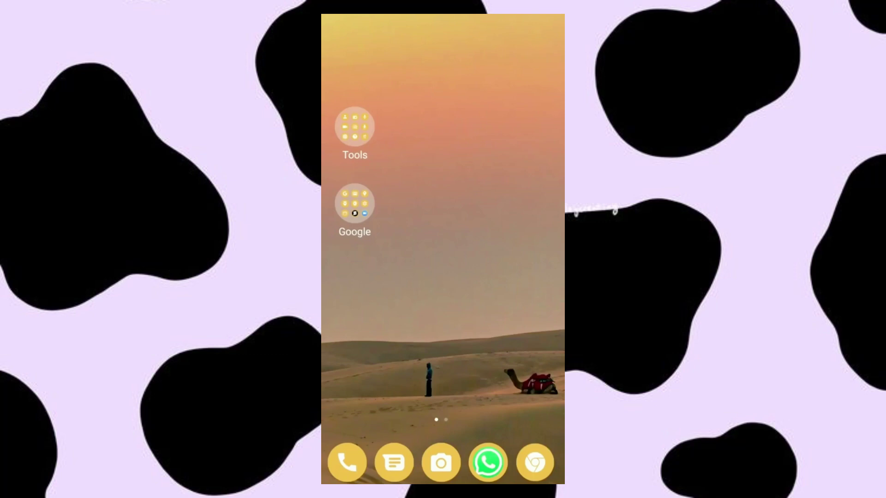
Step: Search Google in Chrome for 'polarr editor.polarr.com' and open the photoeditor.polarr.co result
left_click(535, 463)
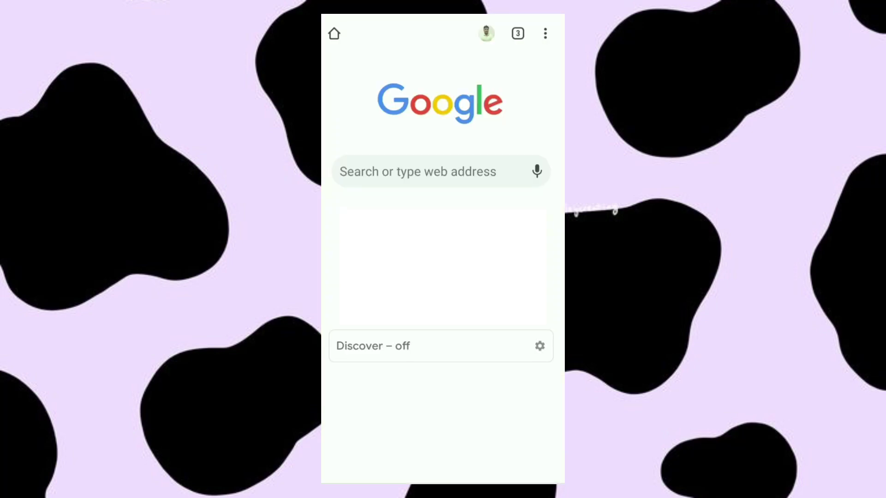
left_click(417, 172)
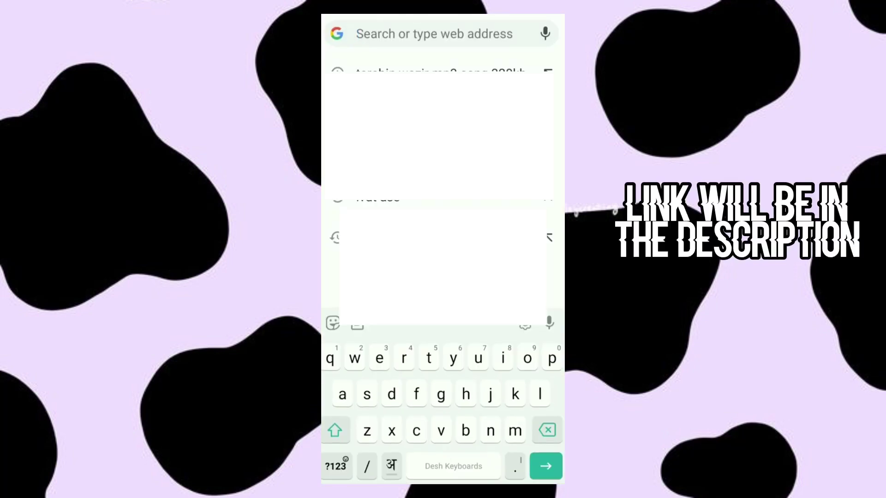
type("polarr ")
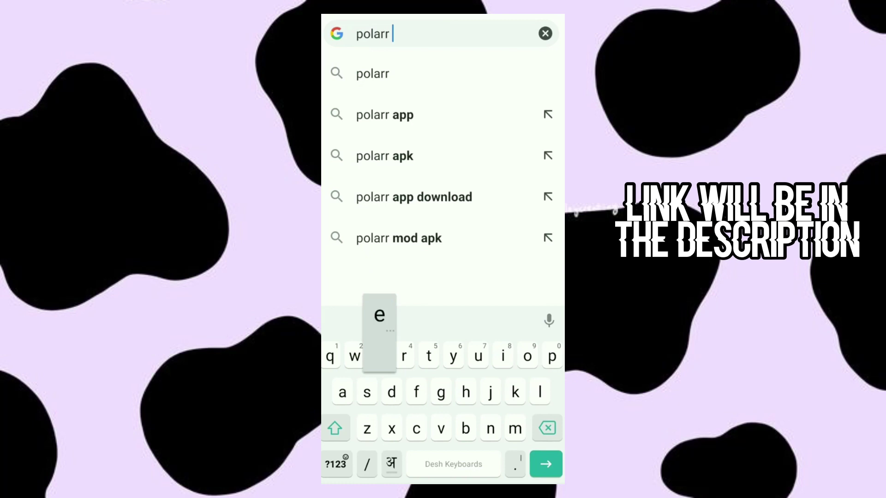
type("editor")
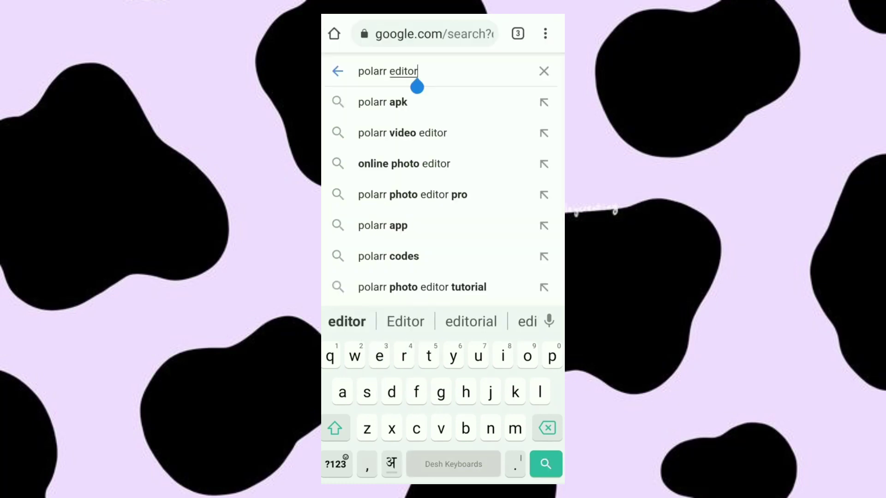
type("  polar")
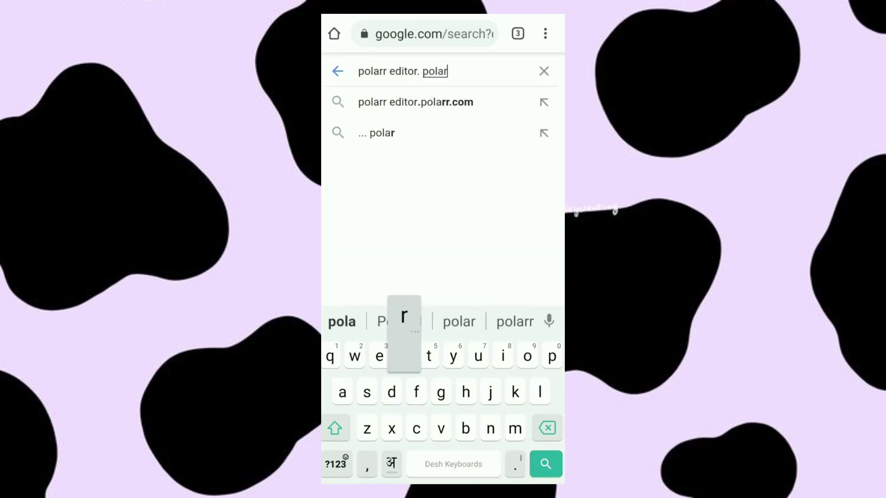
type("r")
left_click(416, 102)
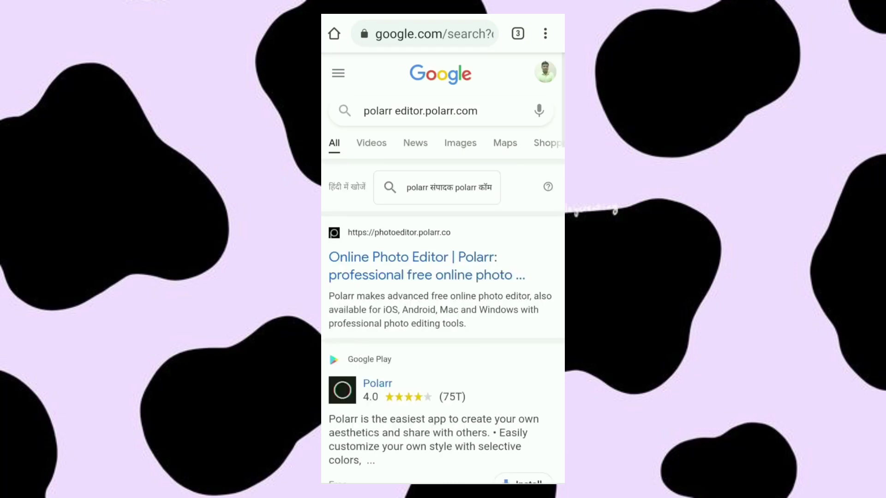
left_click(413, 256)
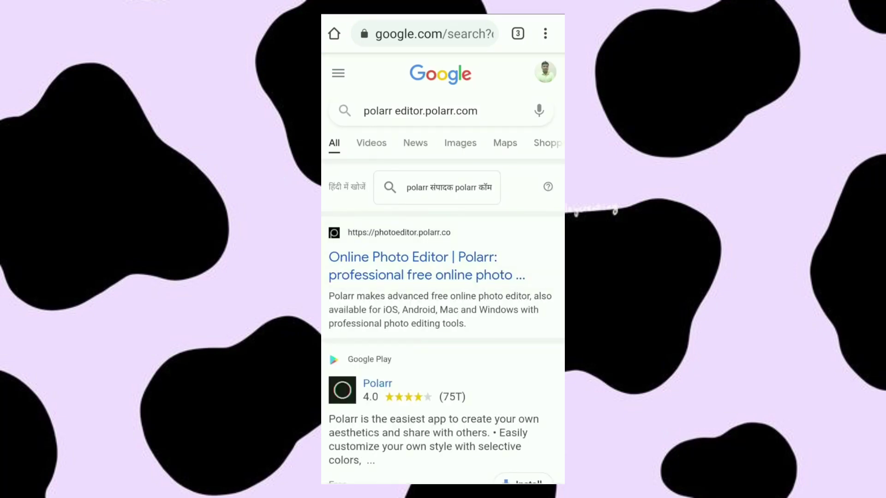
left_click(412, 257)
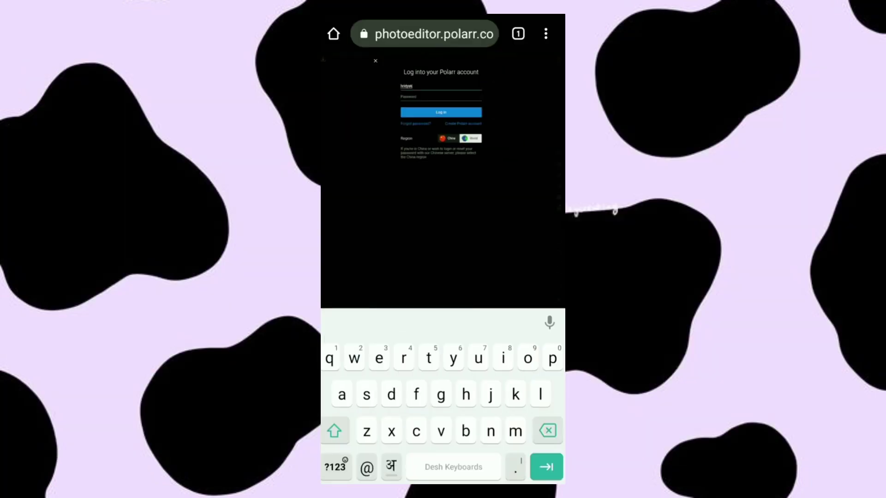
type("esa")
type("rwani")
Step: Enter the account email and password on the Polarr login form and log in
left_click(335, 467)
type("13")
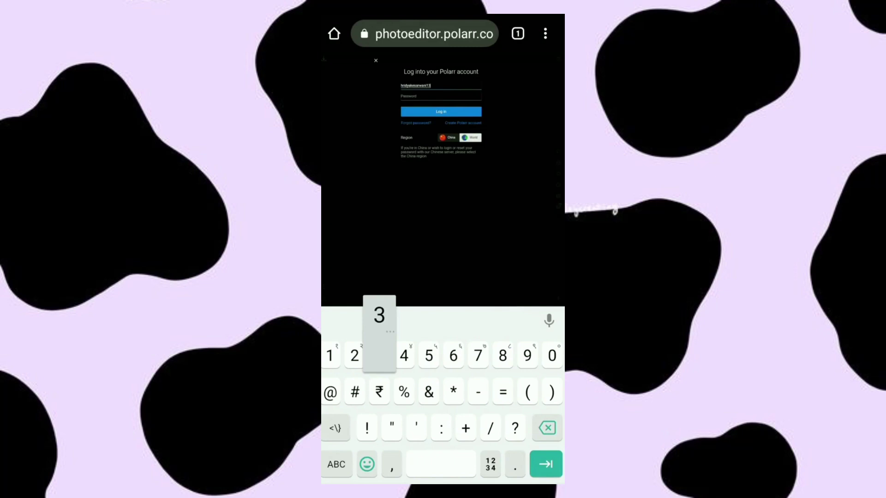
type("3")
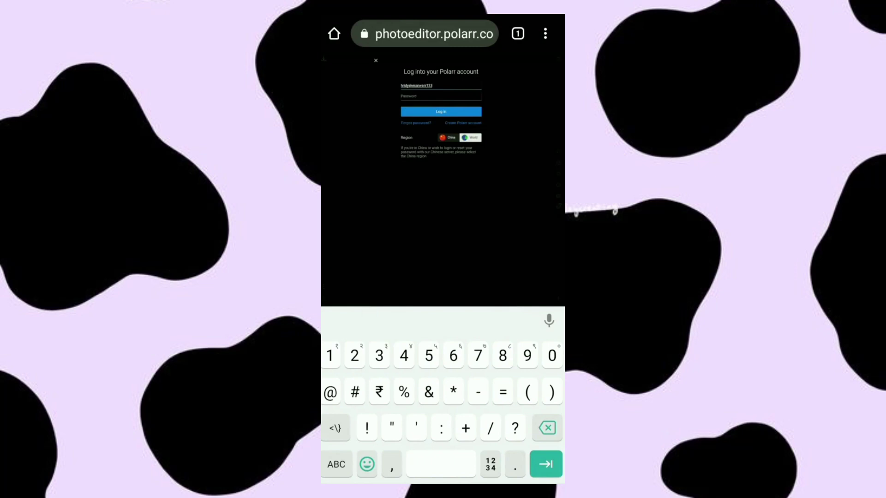
key("BackSpace")
key("BackSpace")
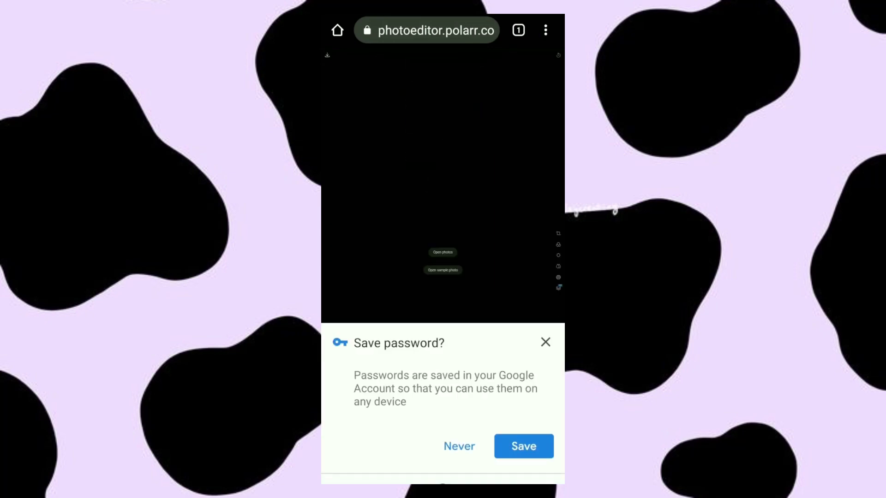
Step: Dismiss the save-password offer, load the sample road photo and apply the first Custom filter
left_click(546, 343)
left_click(442, 271)
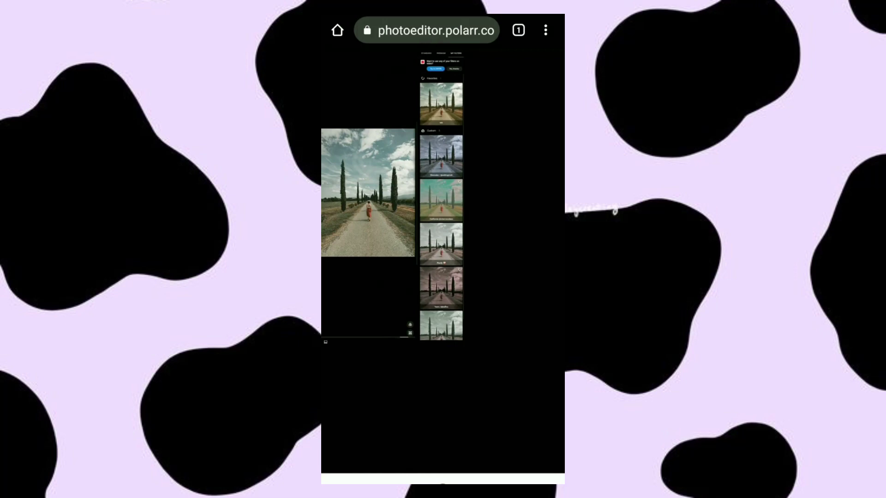
left_click(441, 155)
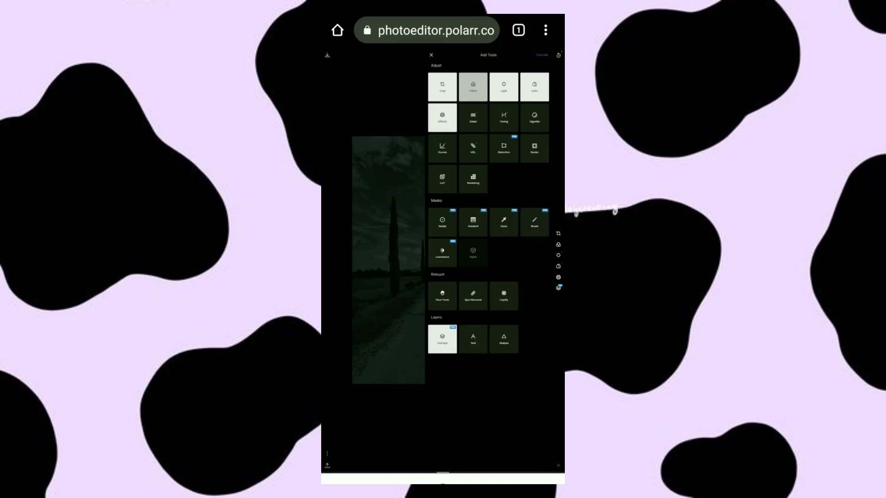
Step: Add the LUT tool and save the filtered look as a .cube LUT file to Downloads
left_click(442, 178)
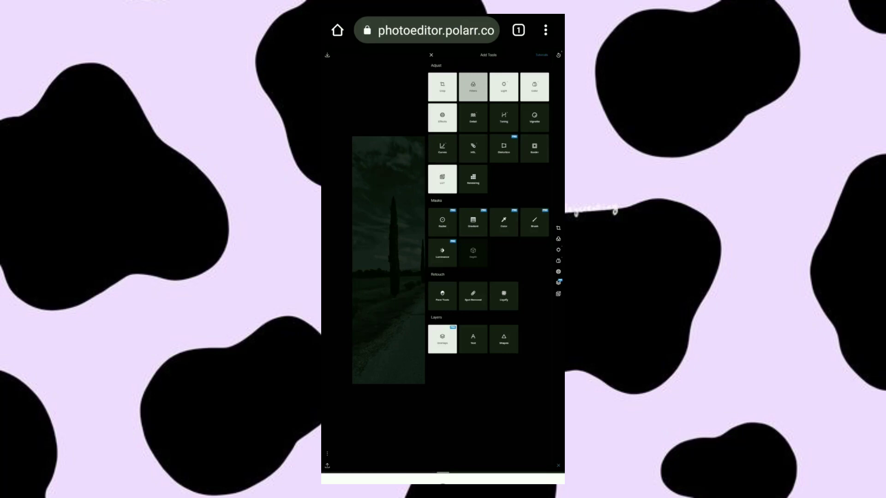
left_click(431, 55)
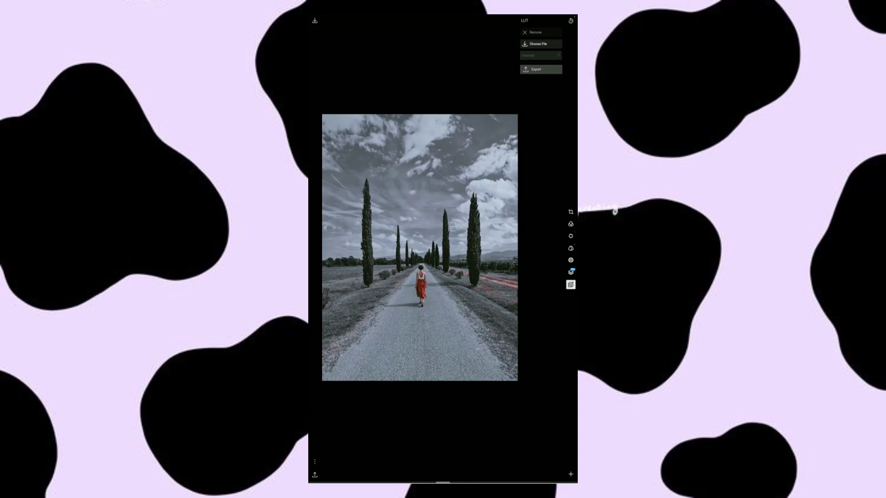
left_click(540, 69)
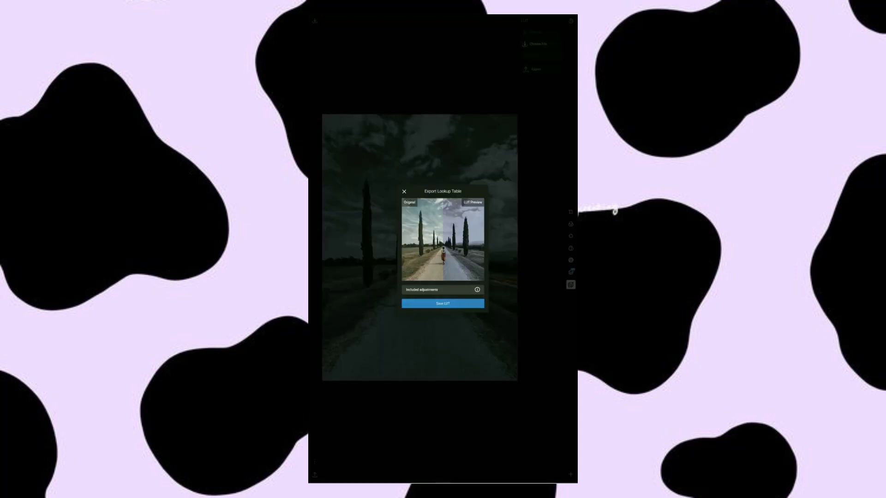
left_click(442, 303)
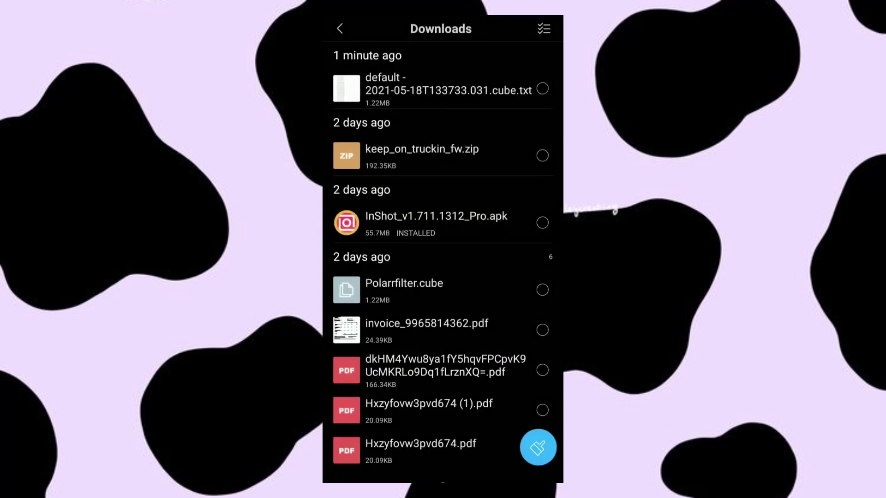
Step: Select the downloaded cube file in File Manager and start renaming it
left_click(443, 89)
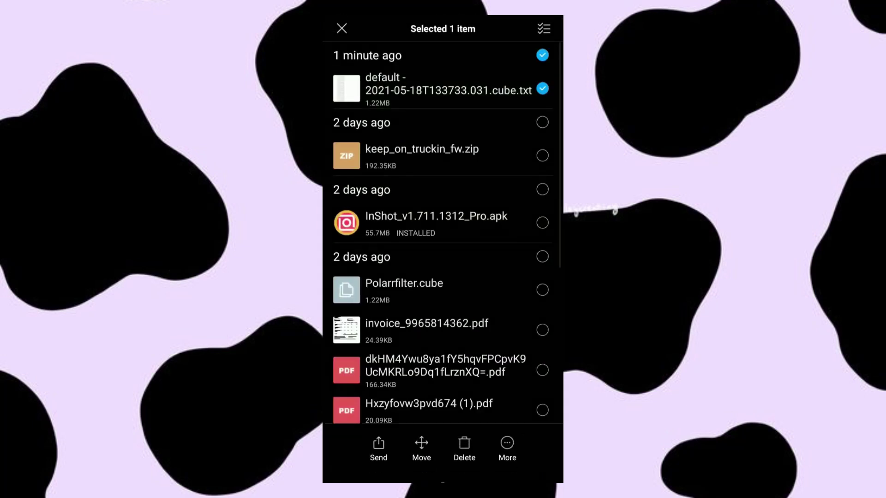
left_click(507, 449)
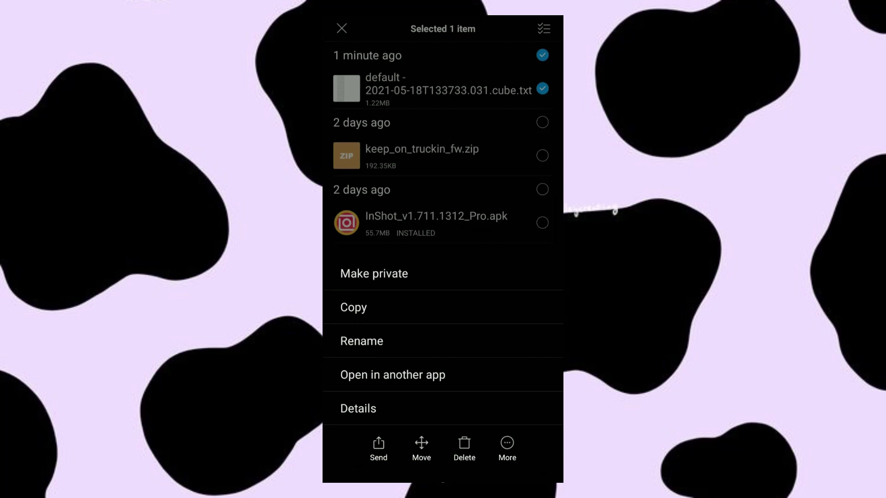
left_click(361, 340)
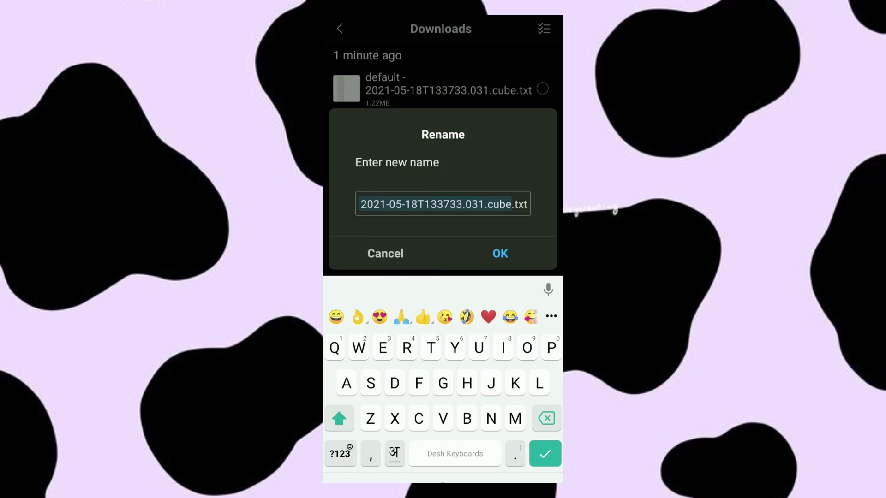
Step: Strip the .txt extension, timestamp and default prefix from the file name
left_click(514, 204)
left_click_drag(514, 217, 527, 217)
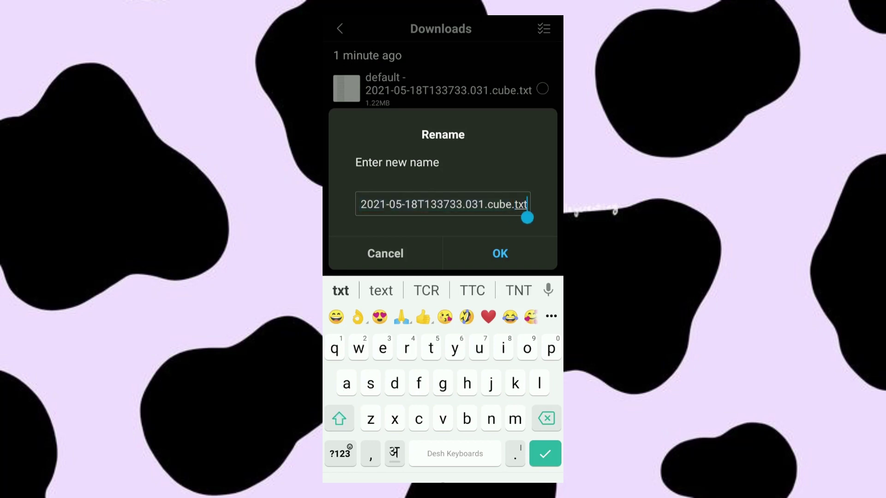
mouse_move(528, 216)
left_mouse_down()
mouse_move(477, 217)
mouse_move(527, 217)
left_mouse_up()
key("BackSpace")
key("BackSpace")
key("BackSpace")
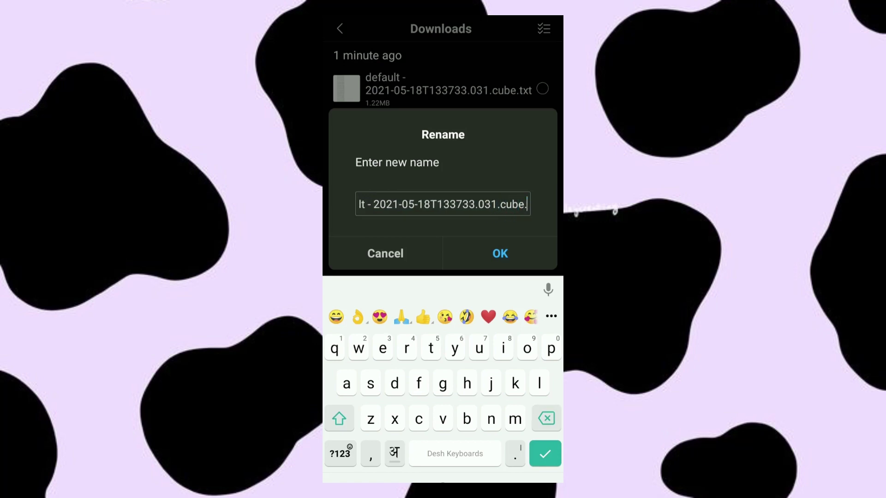
key("BackSpace")
left_click(500, 205)
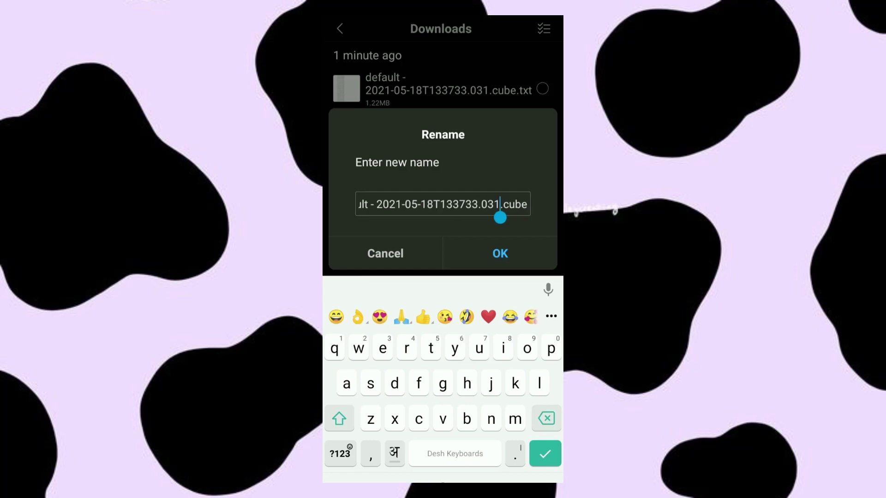
key("BackSpace")
key("BackSpace")
key("BackSpace")
key("BackSpace")
key("BackSpace")
key("BackSpace")
key("BackSpace")
key("BackSpace")
key("BackSpace")
key("BackSpace")
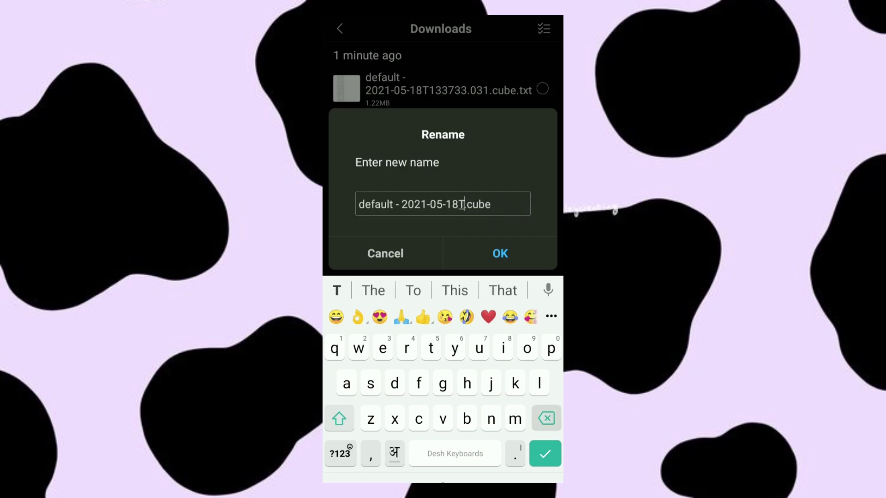
key("BackSpace")
key("BackSpace")
key("BackSpace")
key("BackSpace")
key("BackSpace")
key("BackSpace")
key("BackSpace")
key("BackSpace")
key("BackSpace")
key("BackSpace")
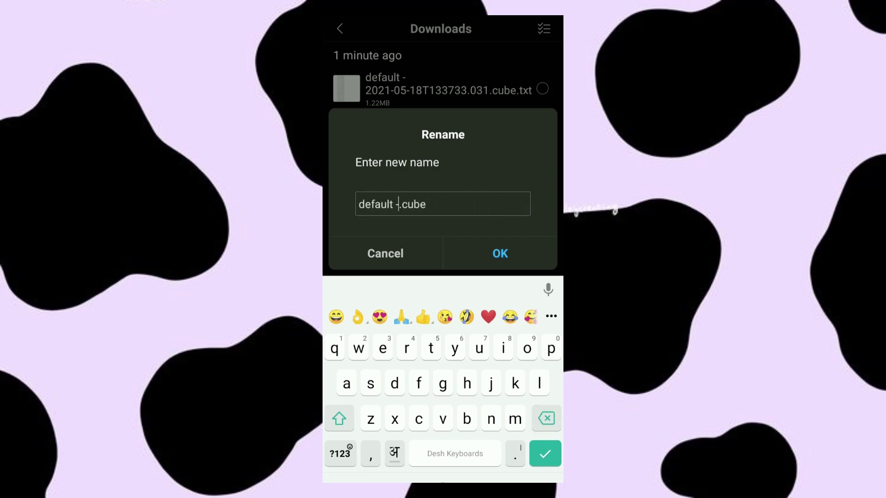
key("BackSpace")
key("BackSpace")
key("BackSpace")
key("BackSpace")
key("BackSpace")
key("BackSpace")
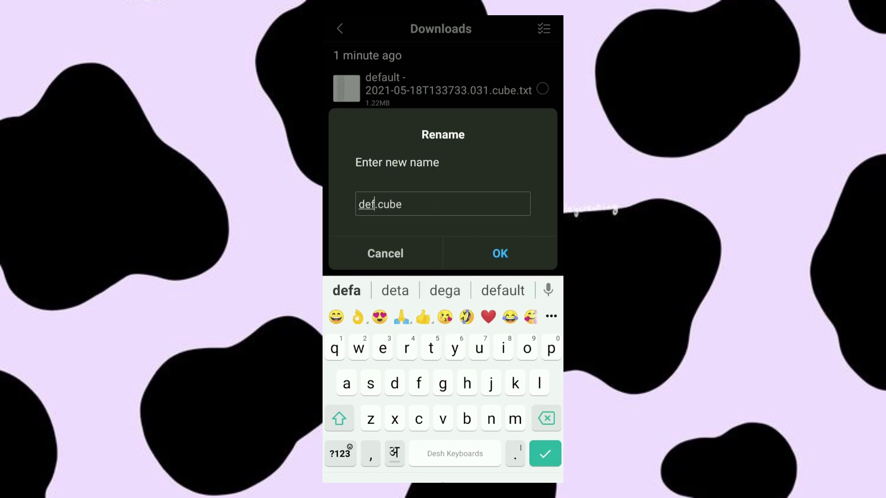
key("BackSpace")
key("BackSpace")
key("BackSpace")
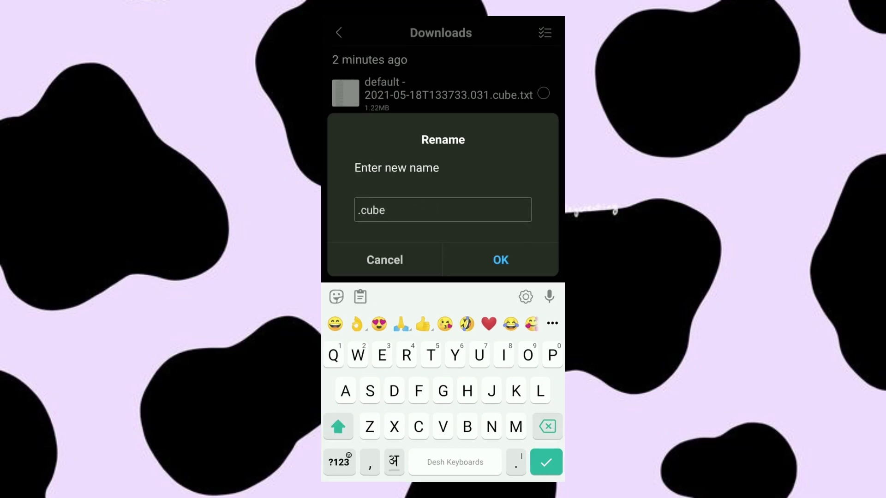
type("Paol")
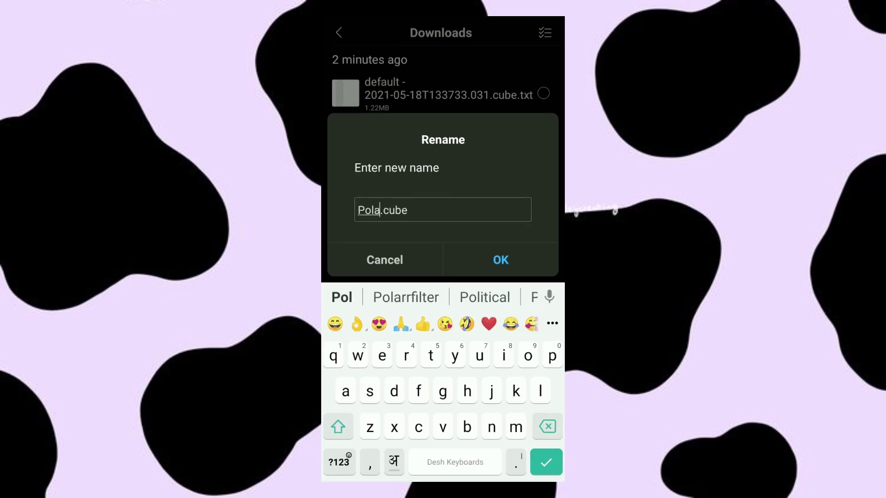
type("arrrfi")
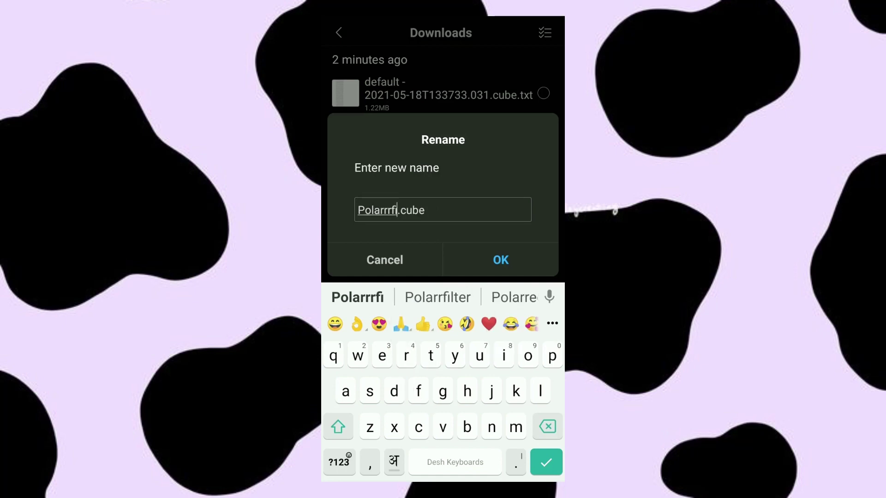
type("lterr")
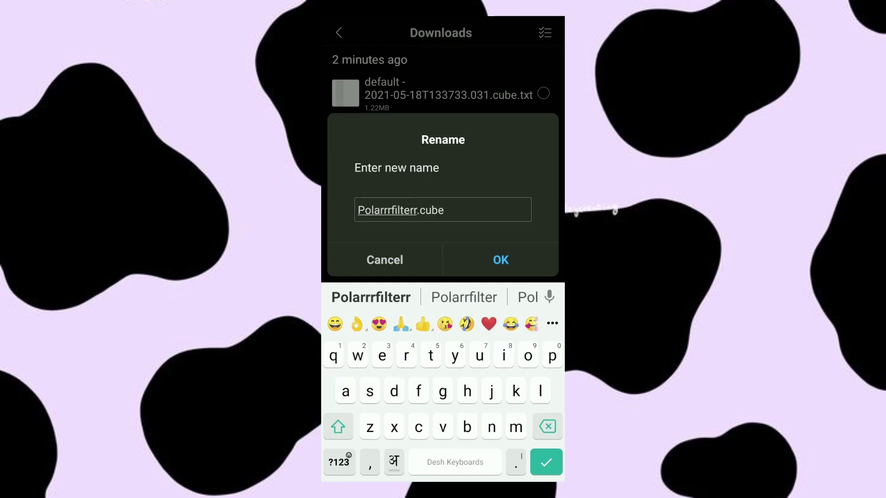
Step: Confirm the new name Polarrrfilterr.cube and accept the extension-change warning
left_click(501, 259)
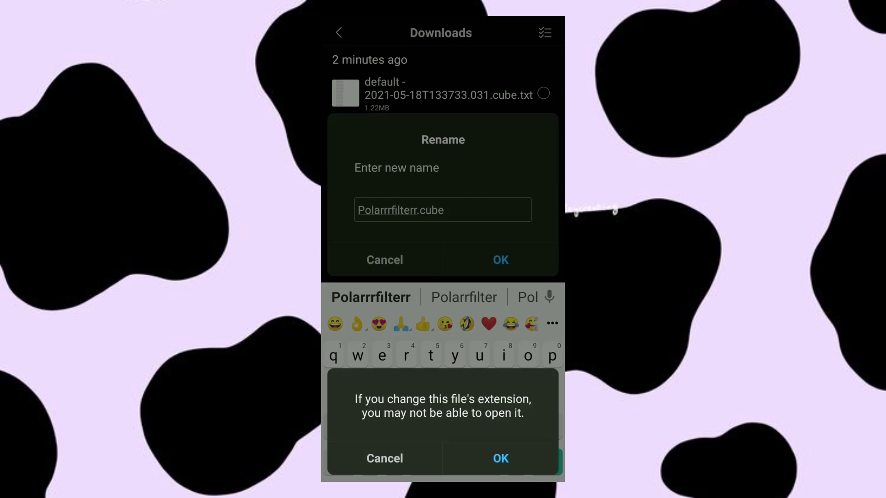
left_click(501, 457)
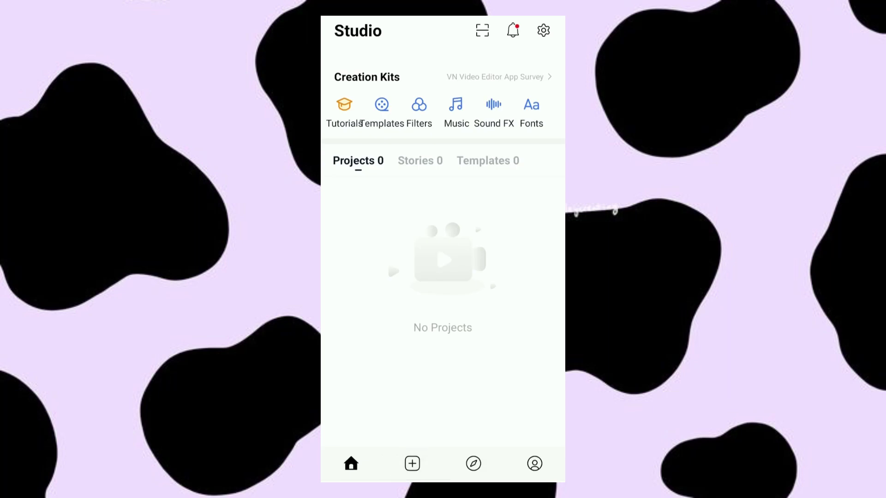
Step: Start a new VN project with the illustrated anime clip on the timeline
left_click(443, 200)
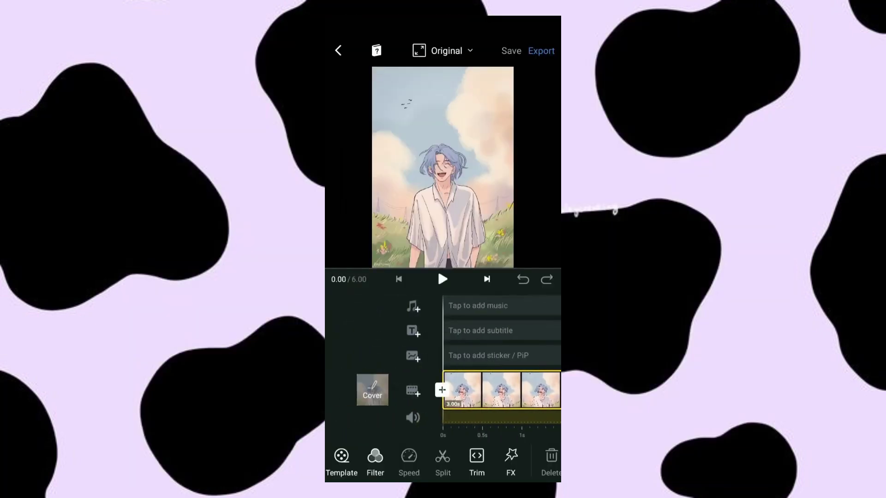
Step: Import the Polarrrfilterr file from File Manager as a custom VN filter
left_click(375, 464)
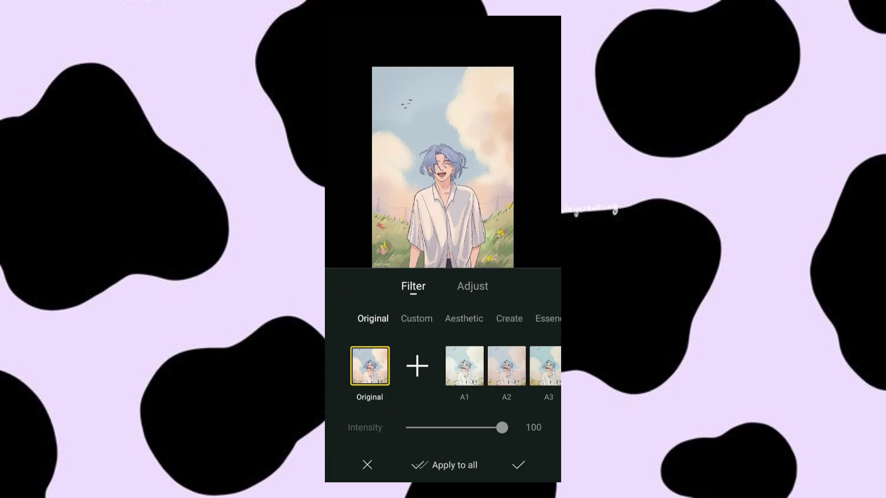
left_click(417, 365)
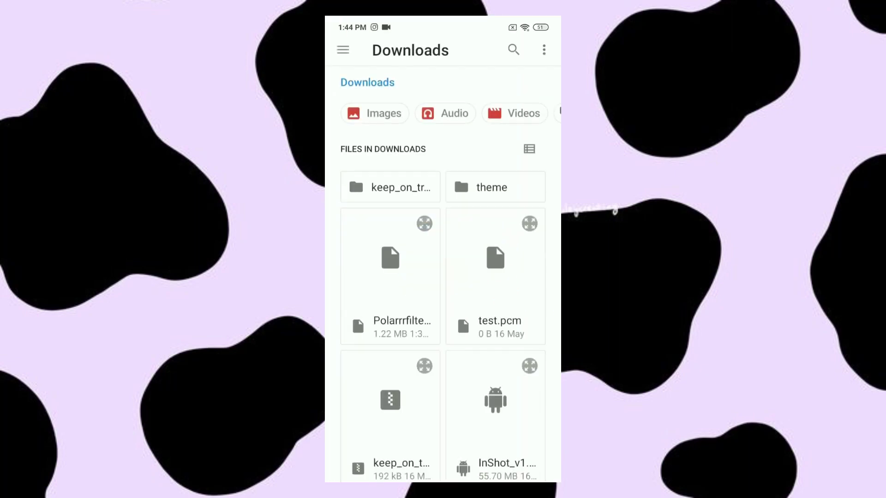
left_click(390, 277)
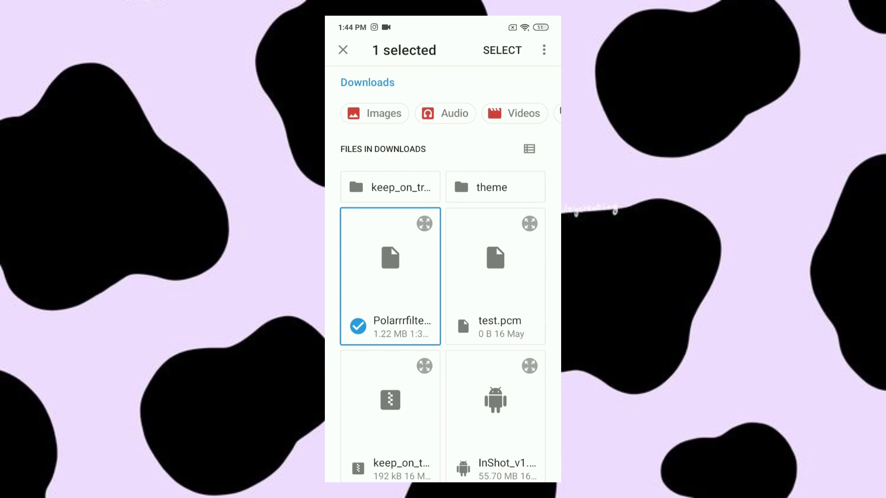
left_click(502, 50)
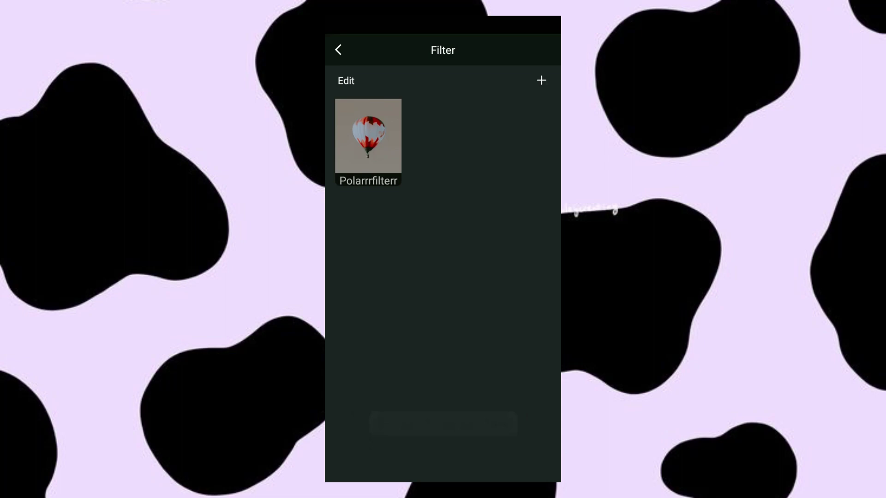
Step: Apply the imported Polarrrfilterr filter to the clip at full intensity
left_click(338, 50)
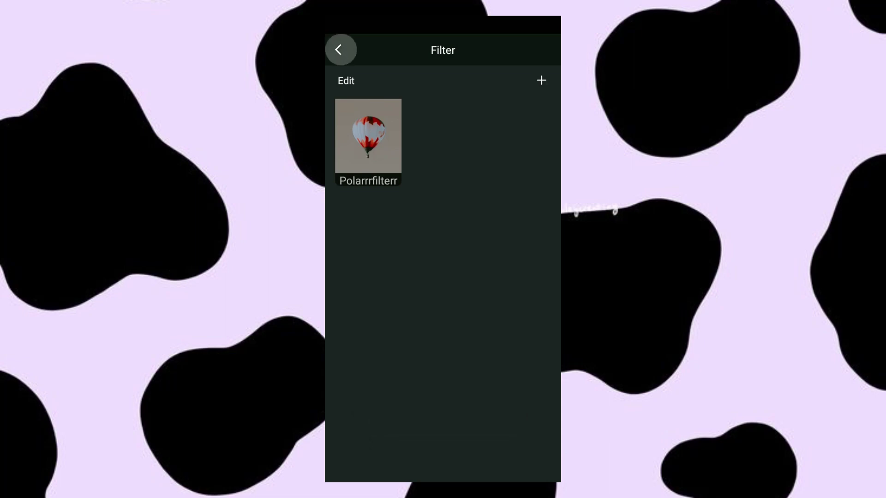
left_click(459, 365)
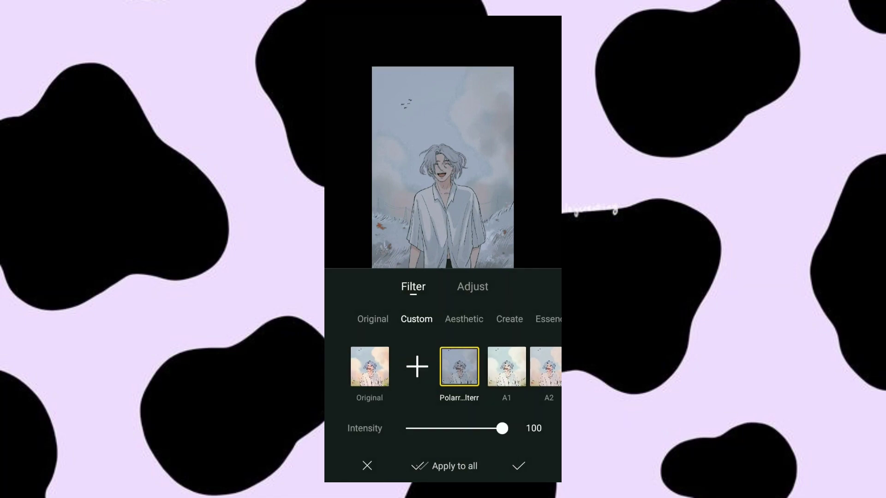
Step: Keep the filter, return to the timeline and play back the filtered clip
left_click(519, 466)
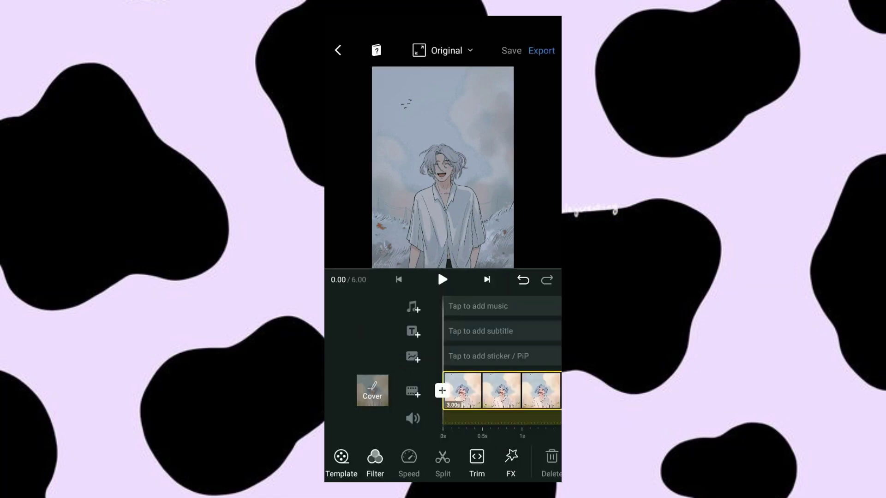
left_click(442, 279)
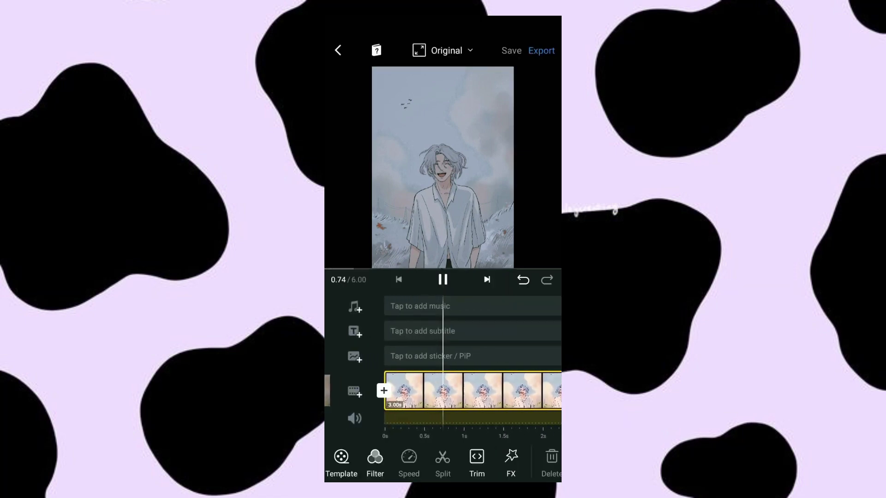